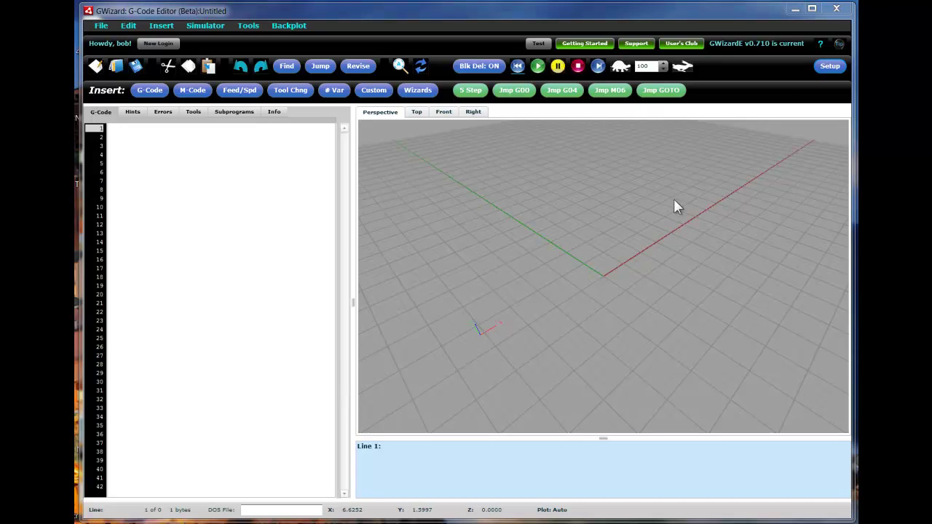
Open Machine Settings to show the Generic VMC basics: 19.99 HP spindle, 20 tool slots, FanucMill controller.
click(828, 66)
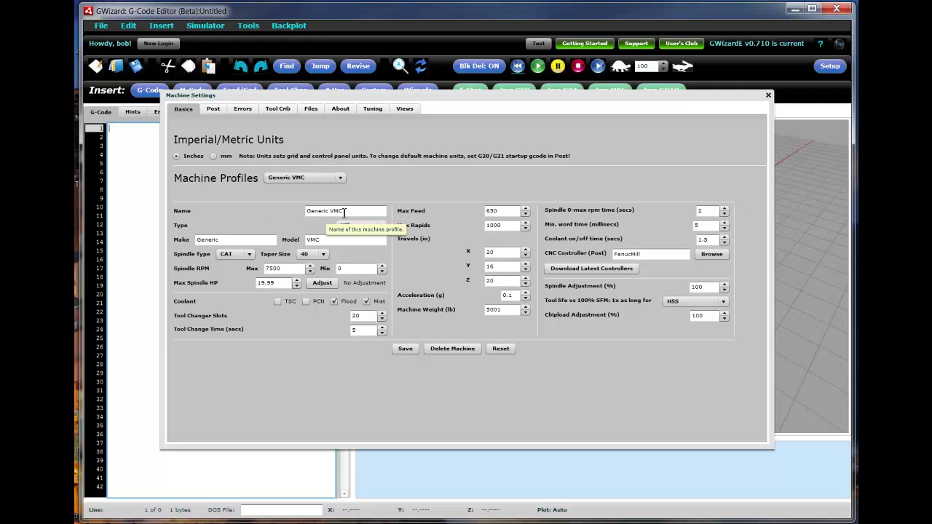
click(380, 226)
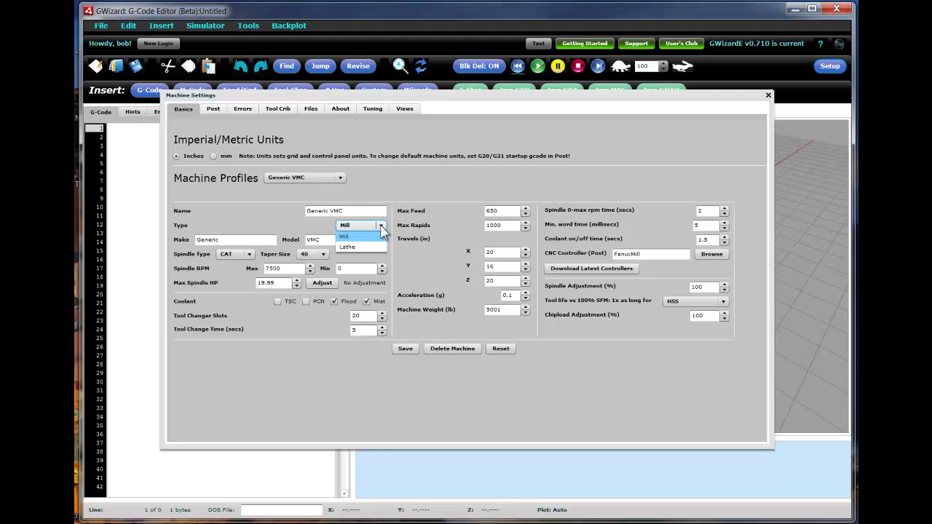
click(381, 228)
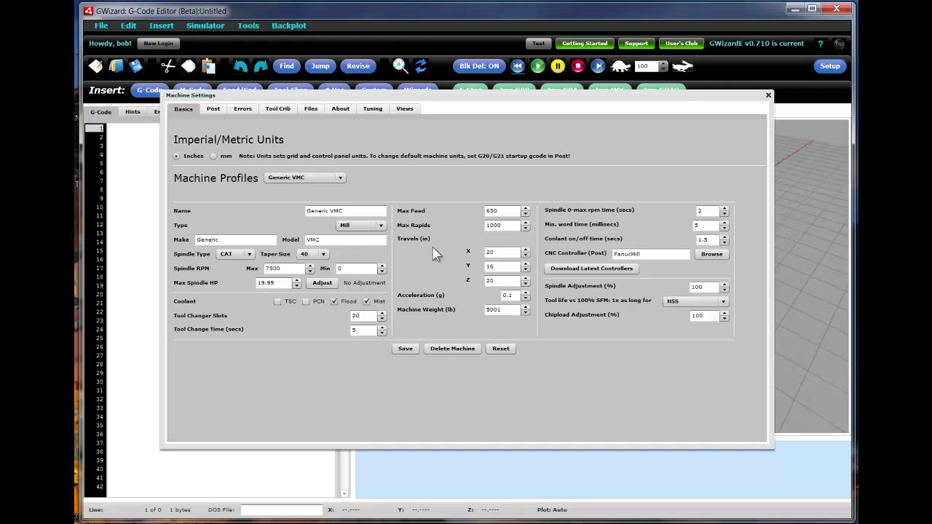
Save the Generic VMC profile, download the latest controller posts, and acknowledge the completion message.
click(406, 348)
mouse_move(468, 208)
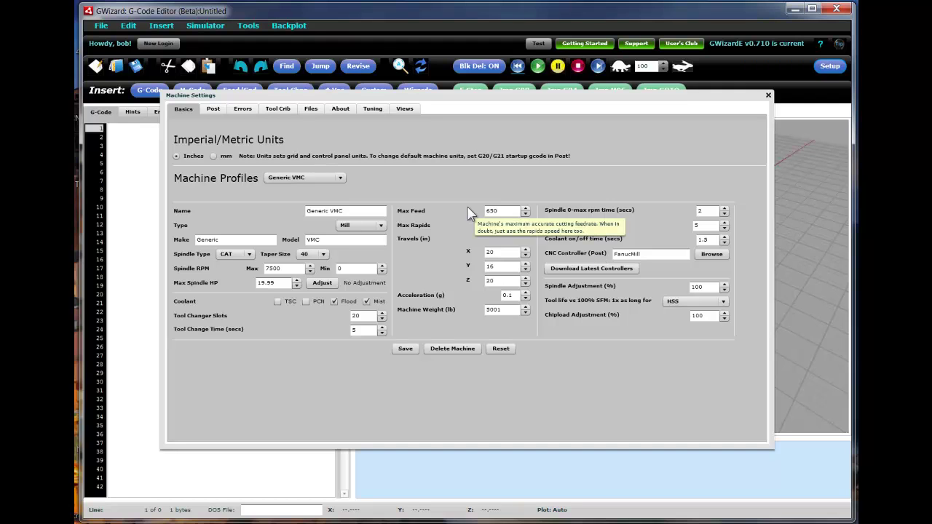
click(591, 268)
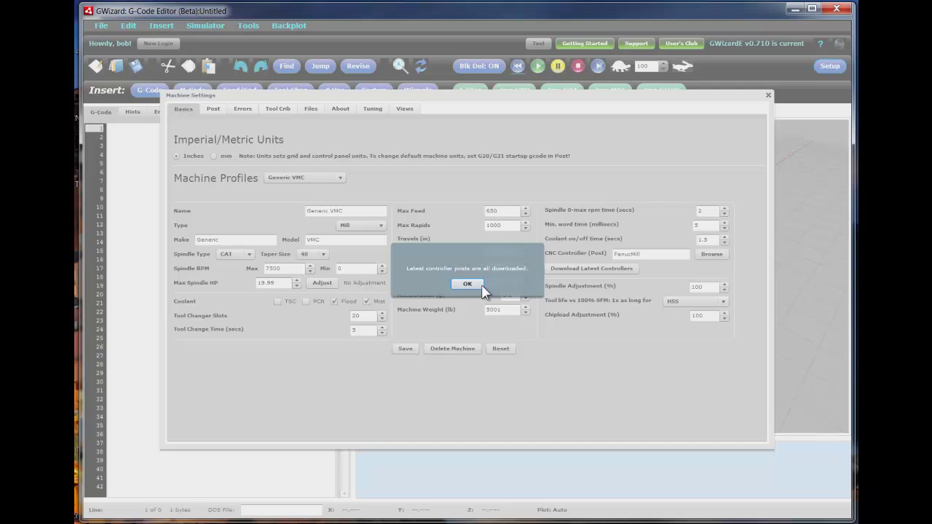
click(468, 284)
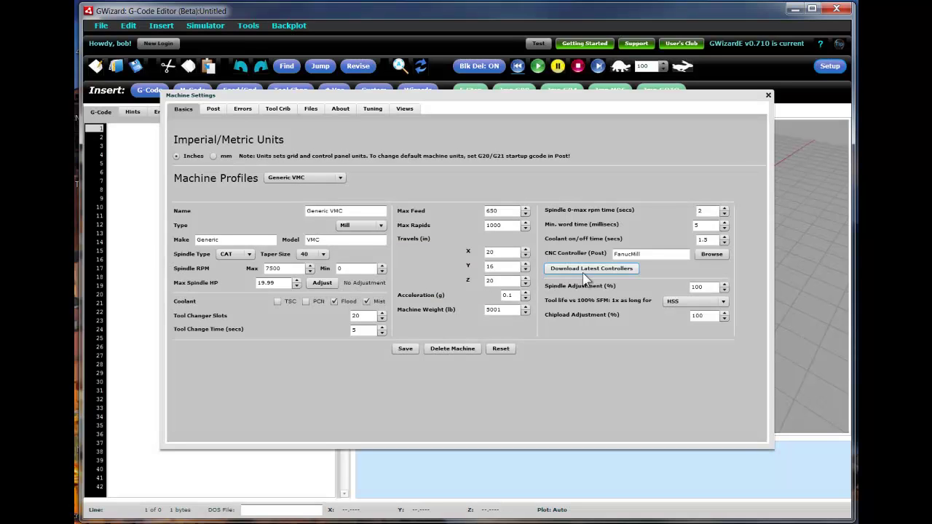
click(710, 255)
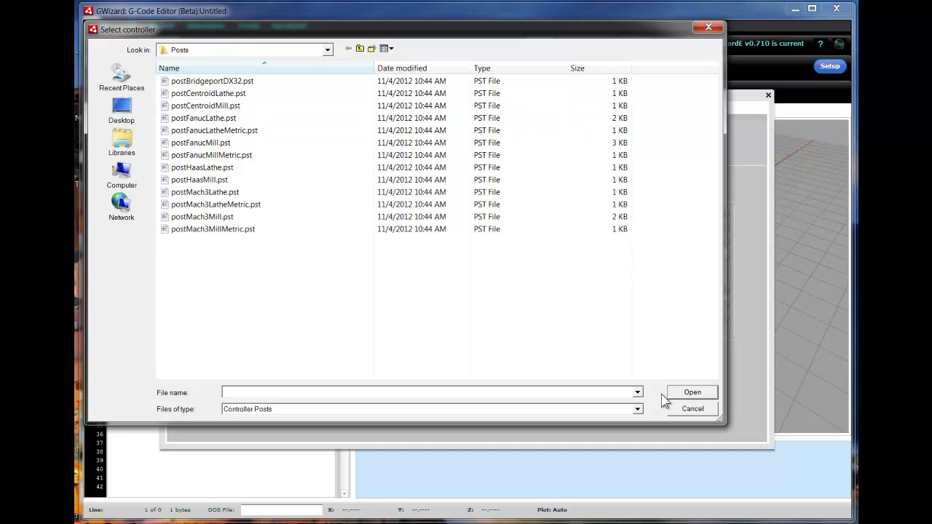
Close the controller file chooser without selecting a file, leaving FanucMill as the post.
click(688, 409)
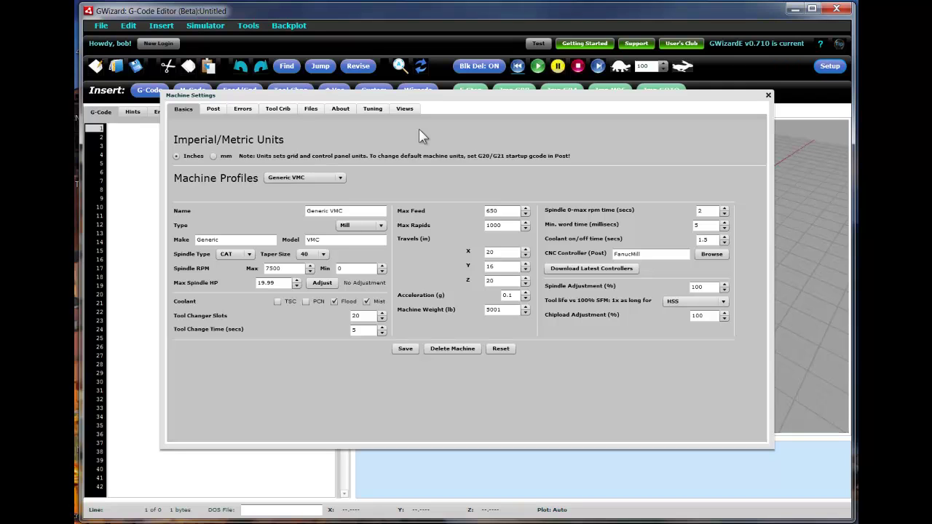
Show the FanucMill post's full settings table and highlight the M98 Pxxxxyyyy call style description.
click(213, 109)
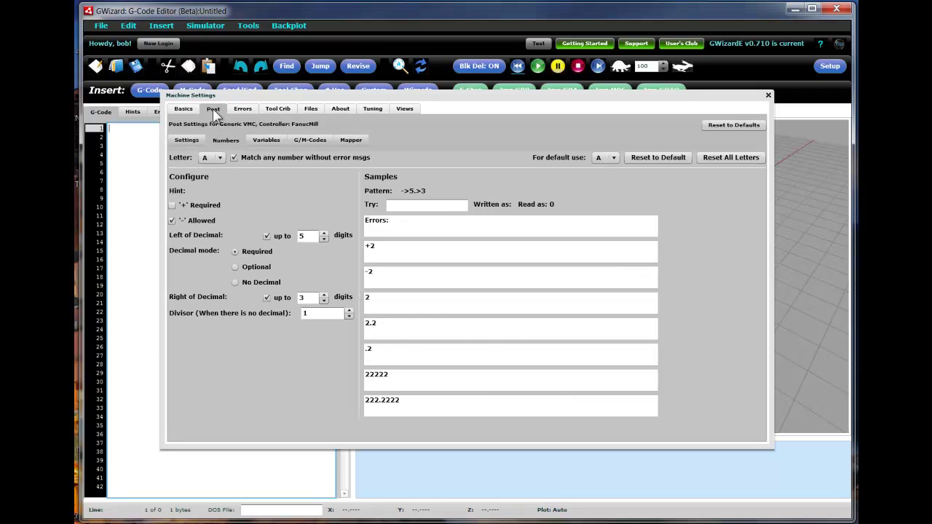
click(188, 140)
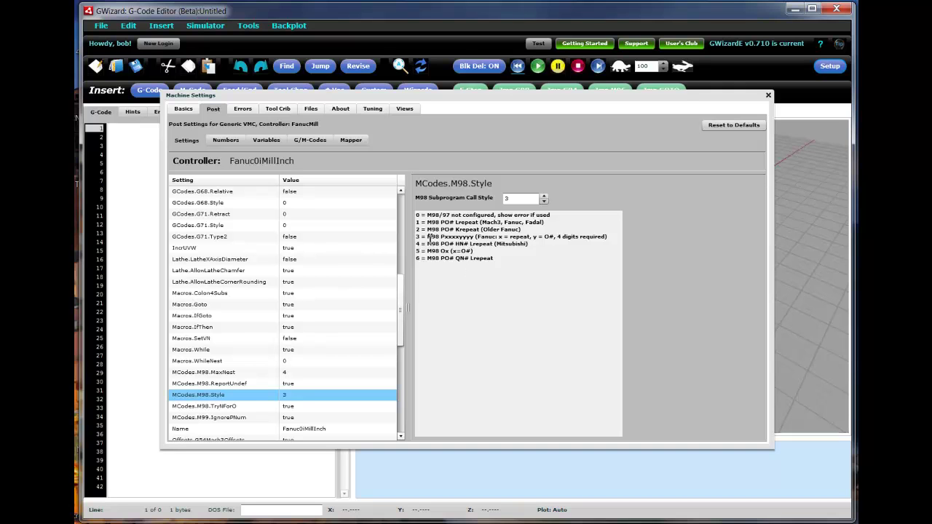
drag(427, 236, 611, 237)
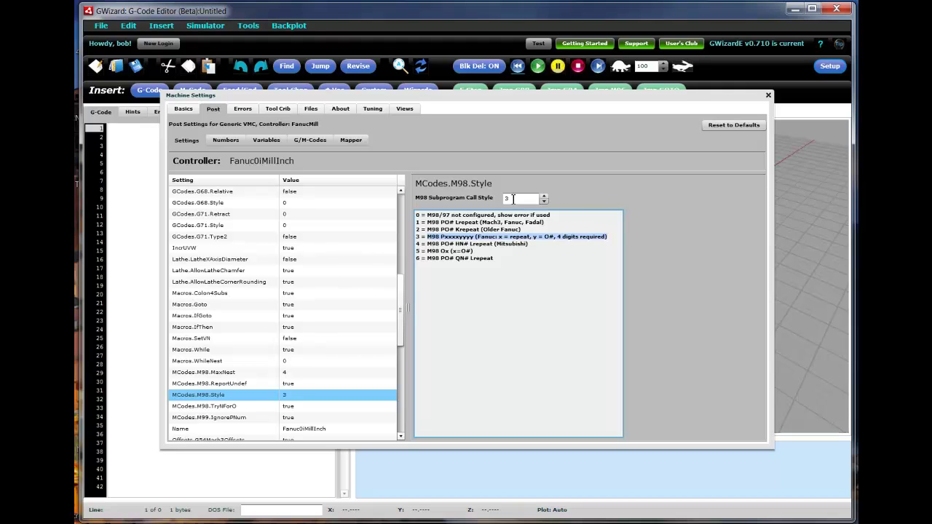
Read the Macros.Colon4Subs, IncrUVW, ArcOptions.AllowHelix and ArcOptions.ArcEndpointTolerance (0.001) descriptions.
click(244, 301)
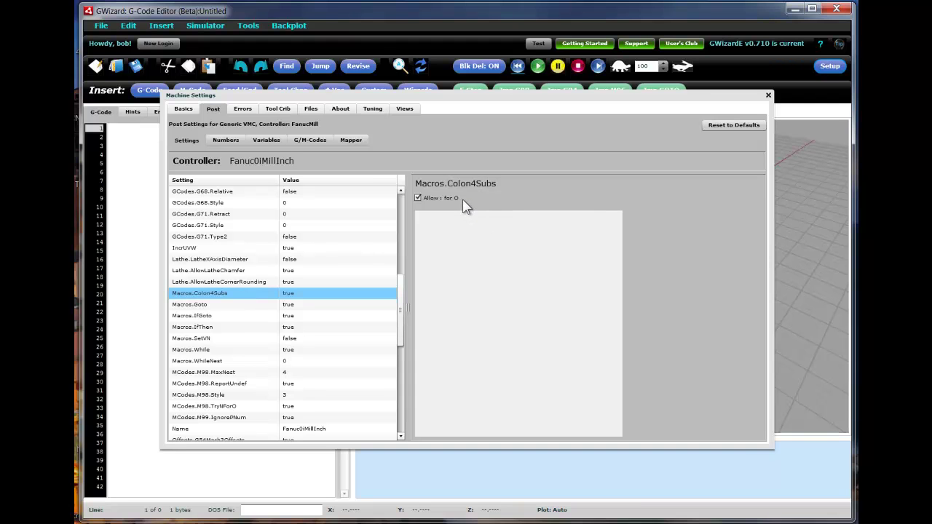
click(255, 251)
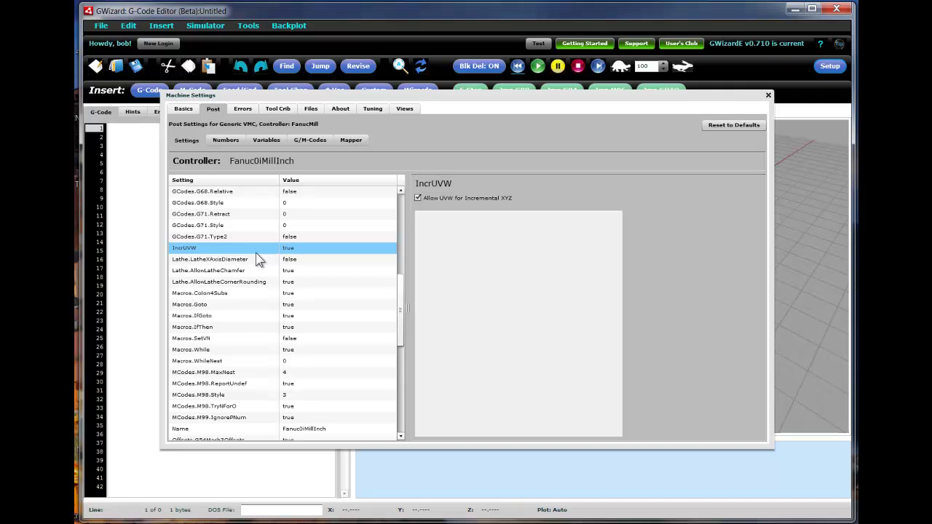
drag(402, 305, 411, 214)
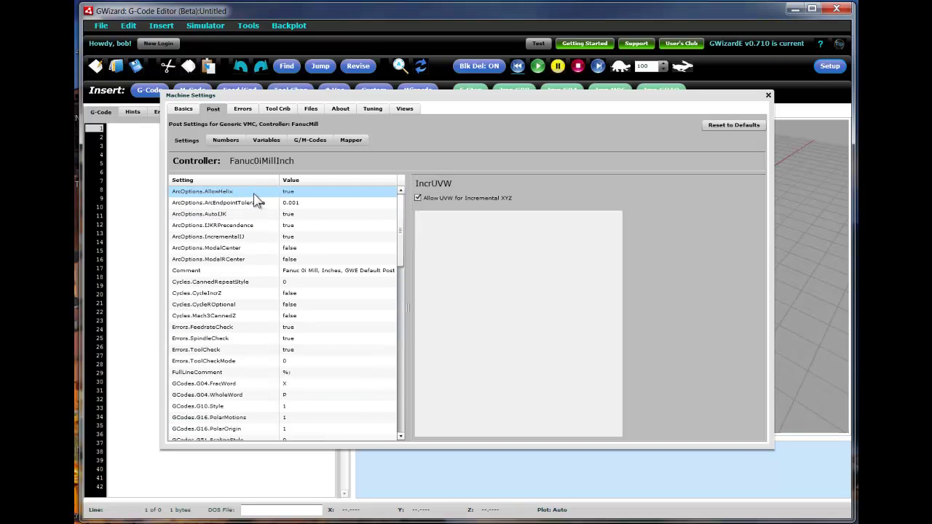
click(255, 196)
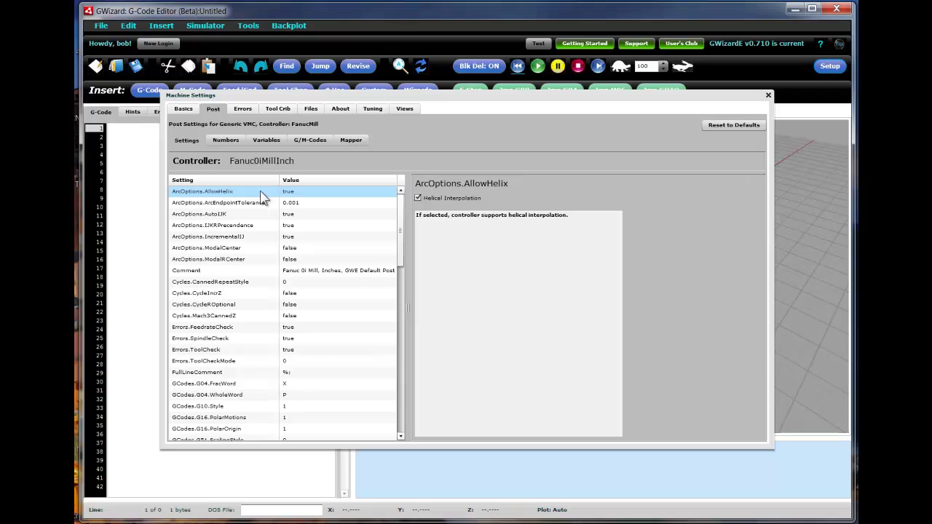
click(257, 202)
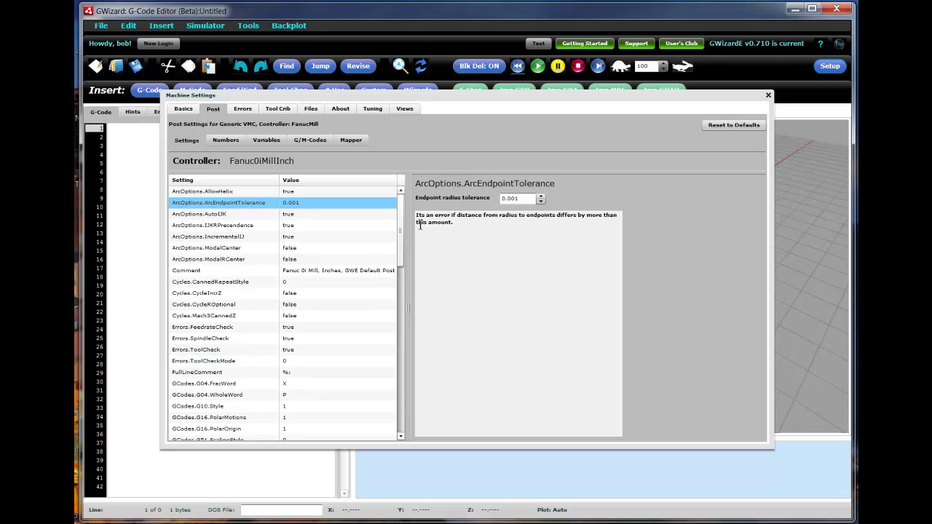
drag(402, 233, 399, 211)
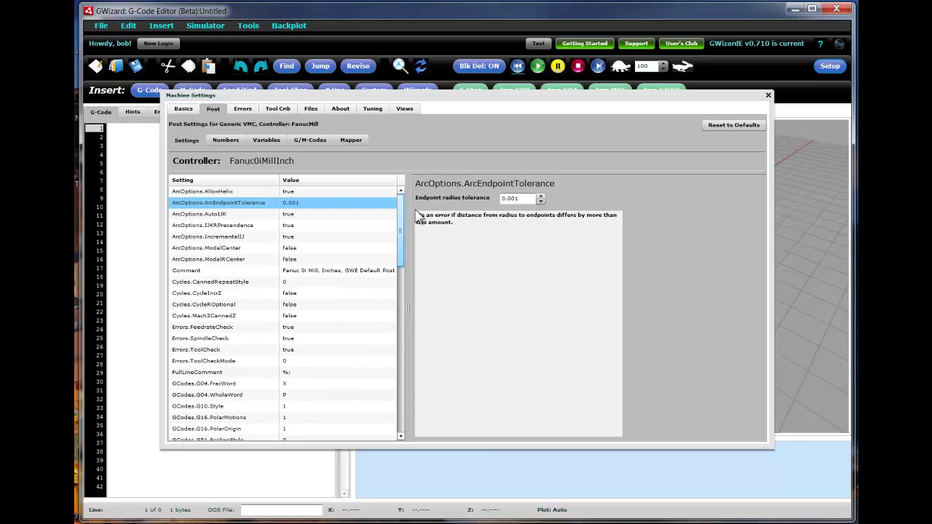
Browse the Numbers letter list and keep letter A, formatted ->5.>3 with required decimal point.
click(227, 141)
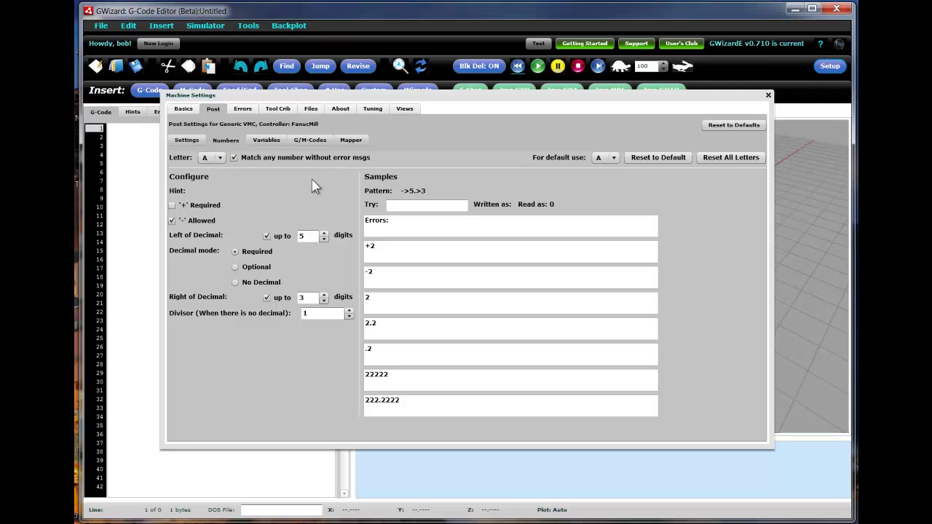
click(221, 158)
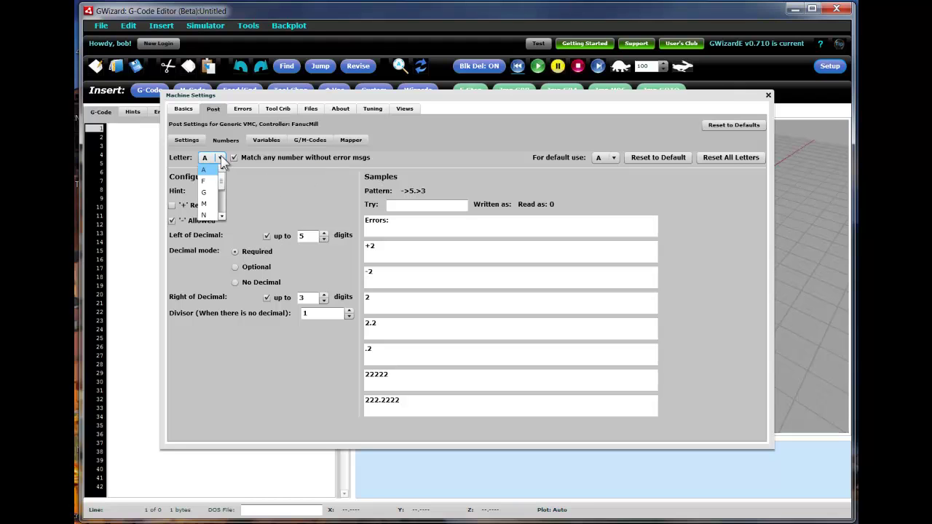
mouse_move(222, 181)
mouse_down()
mouse_move(223, 207)
mouse_move(225, 181)
mouse_move(223, 195)
mouse_up()
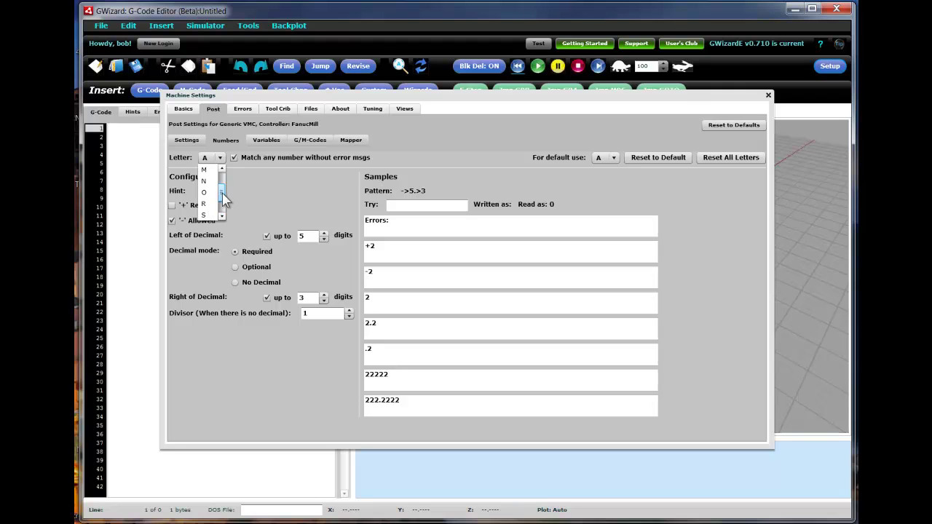
drag(222, 206, 228, 182)
click(211, 170)
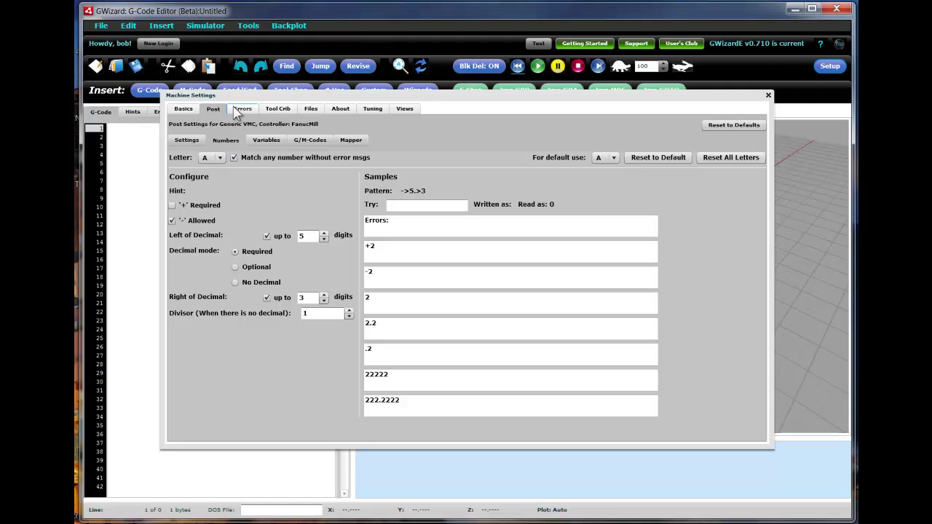
Show the Default tool table and select the 1/2 inch 2-flute and 4-flute endmill rows.
click(281, 111)
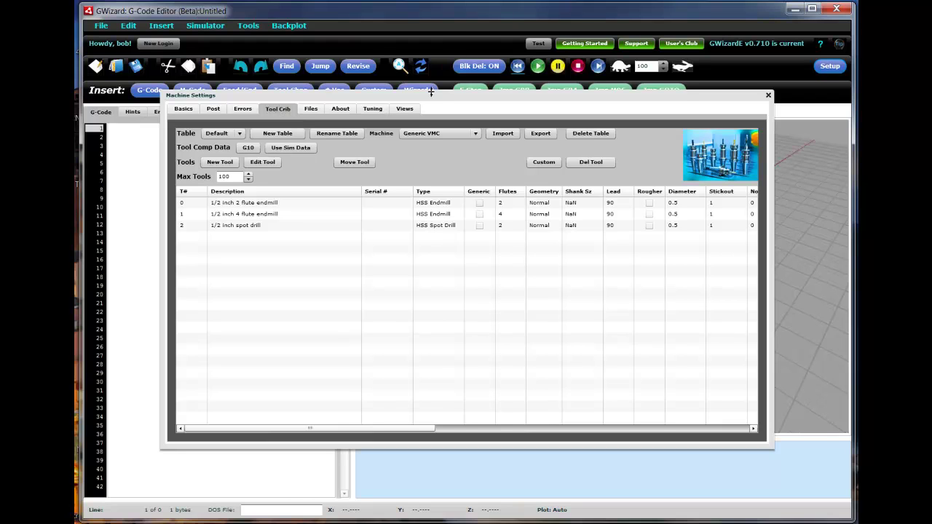
drag(437, 96, 411, 138)
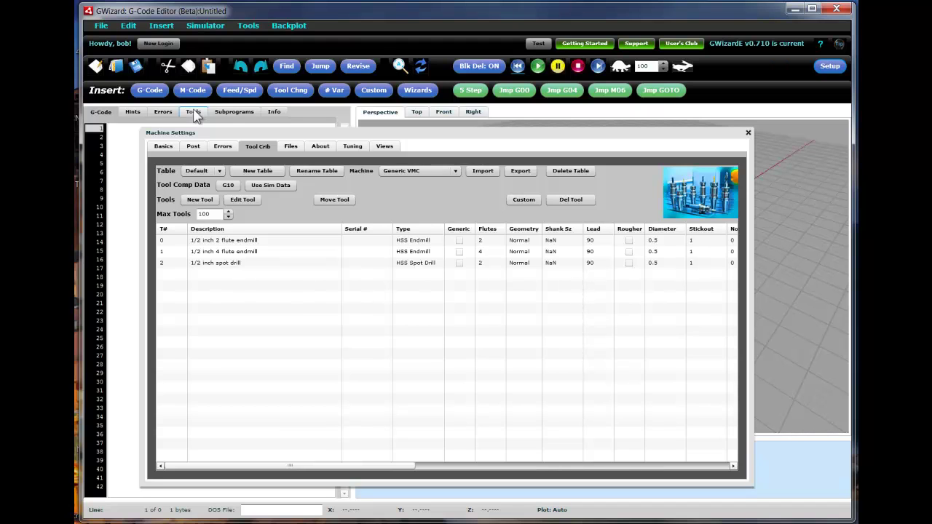
click(191, 240)
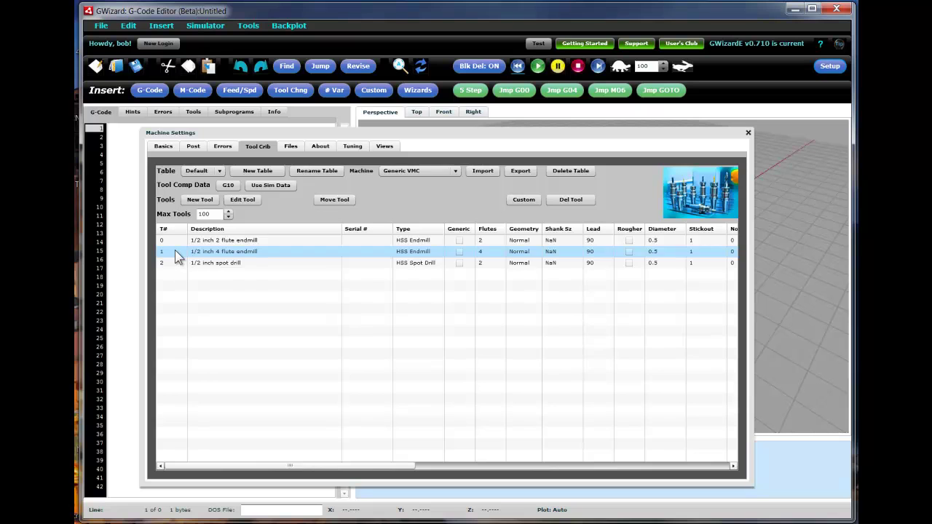
click(175, 251)
click(401, 229)
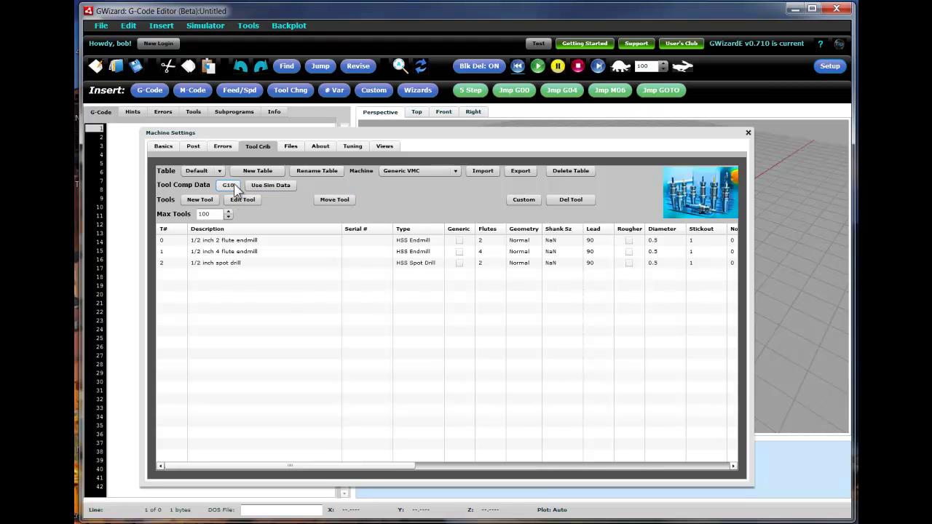
Show the Files tab locations, with E:\ as backup directory, and select the Preferences Directory path.
click(290, 147)
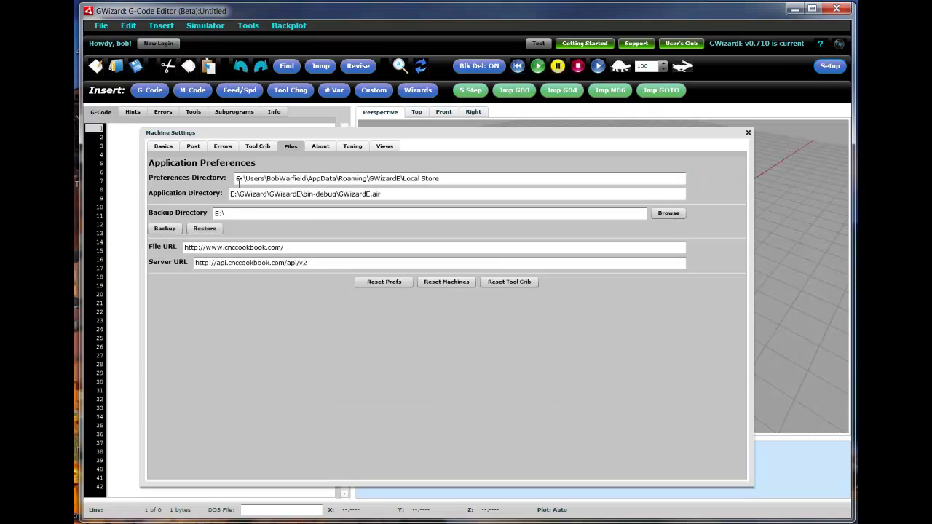
drag(237, 179, 449, 179)
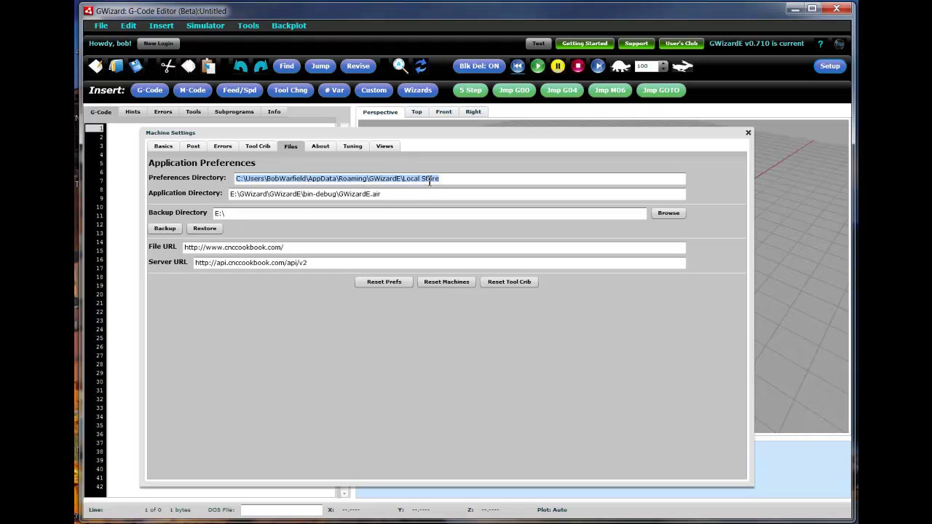
Switch back to the Basics tab showing the Generic VMC mill profile in inches.
click(163, 148)
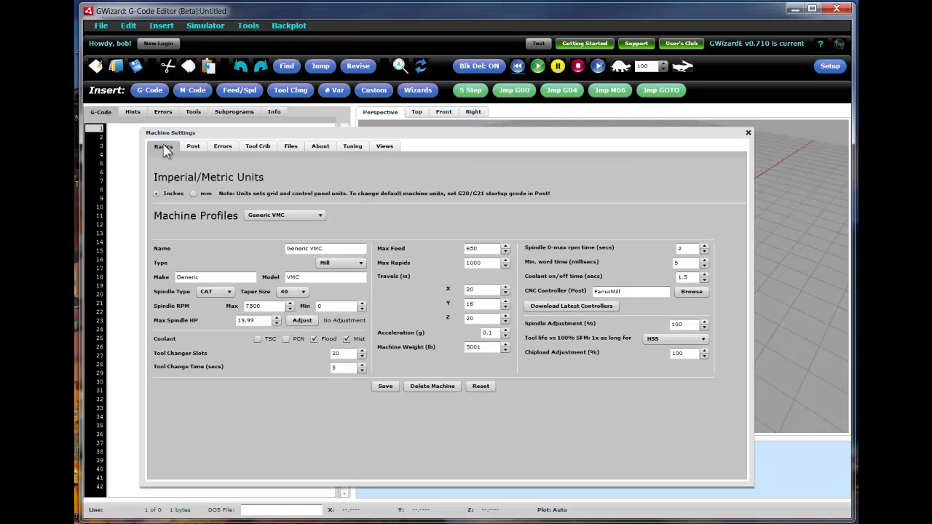